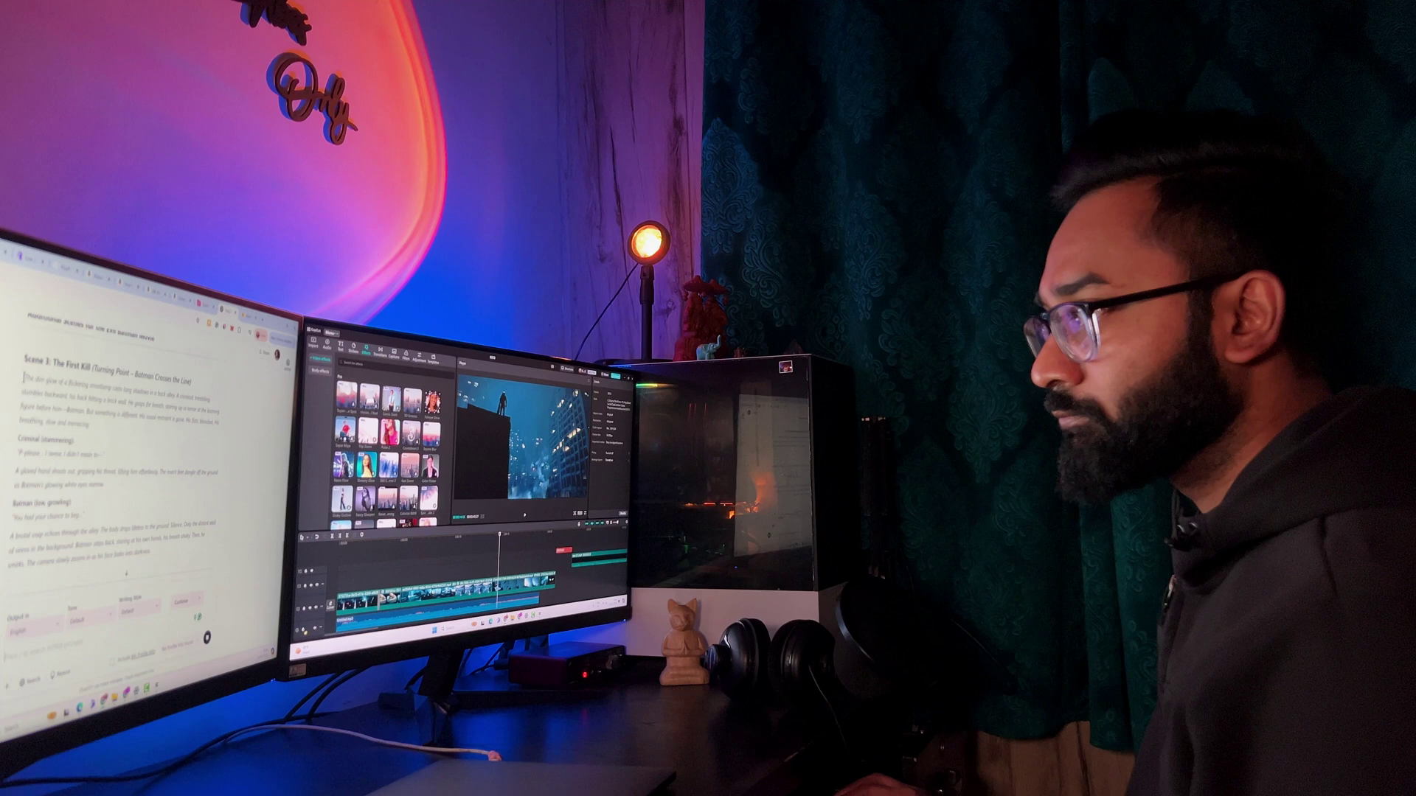
Select the scene script text, then bring up the fal.ai Wan-2.1 image-to-video playground
mouse_move(25, 377)
mouse_down()
mouse_move(211, 533)
mouse_move(144, 551)
mouse_up()
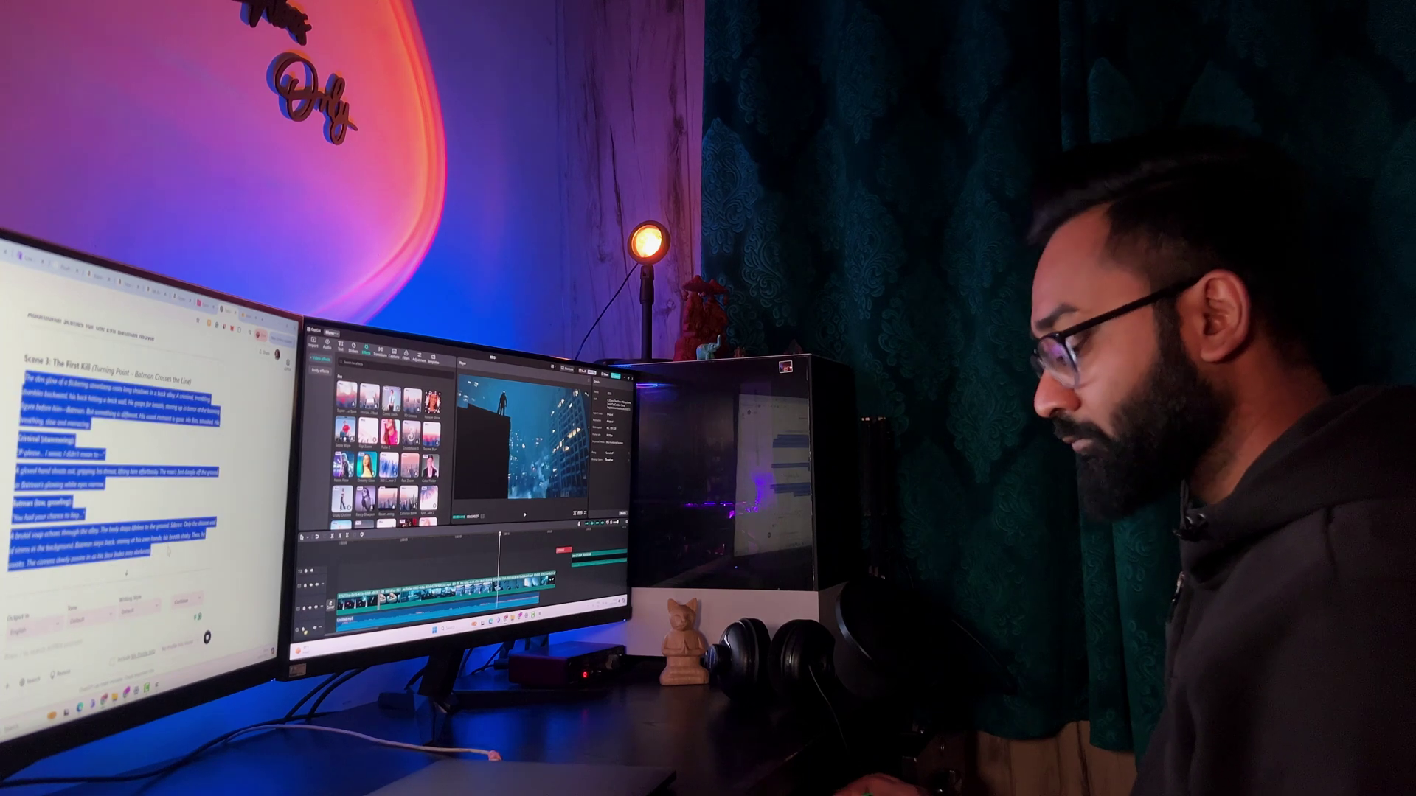
key(ctrl+Tab)
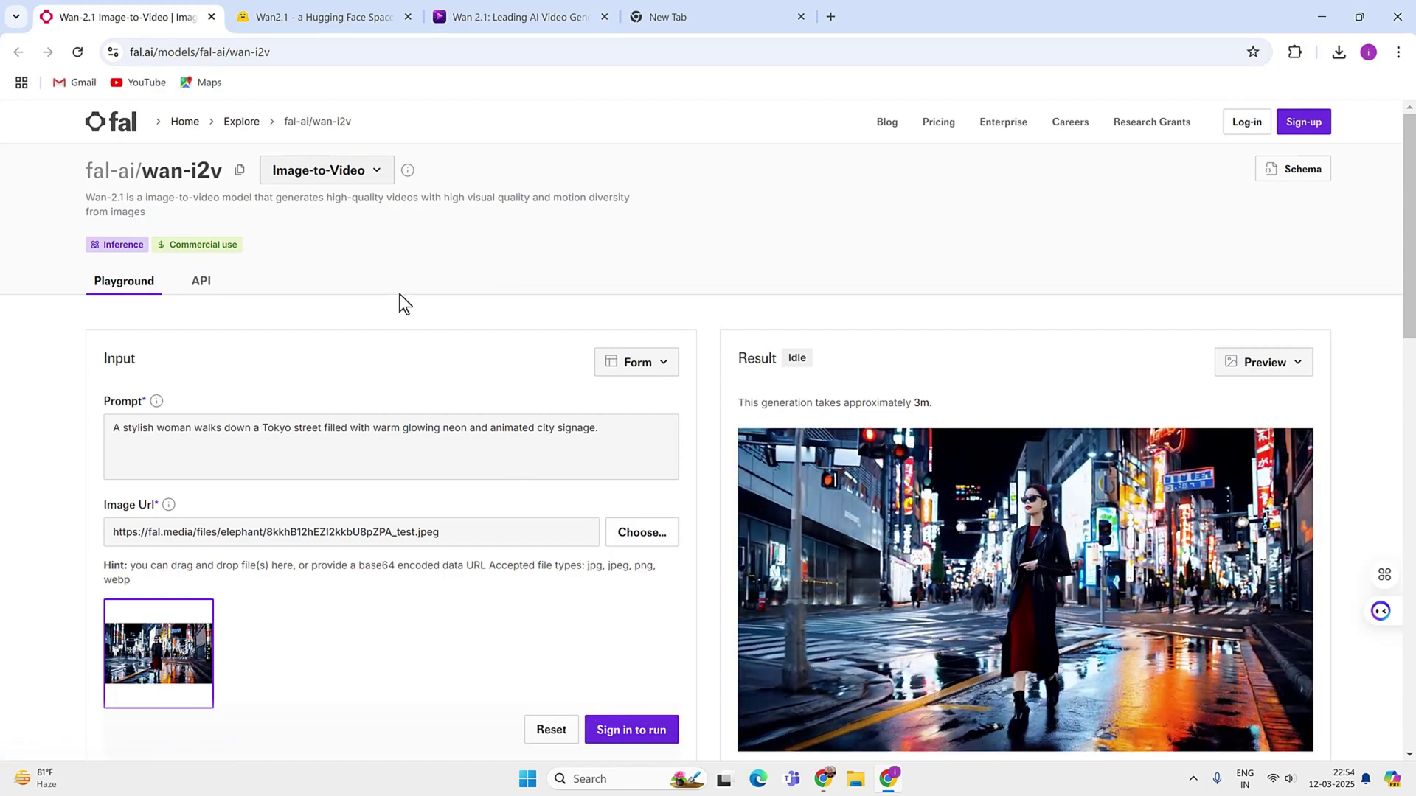
Switch to the 'Wan2.1 - a Hugging Face Space' browser tab
click(335, 19)
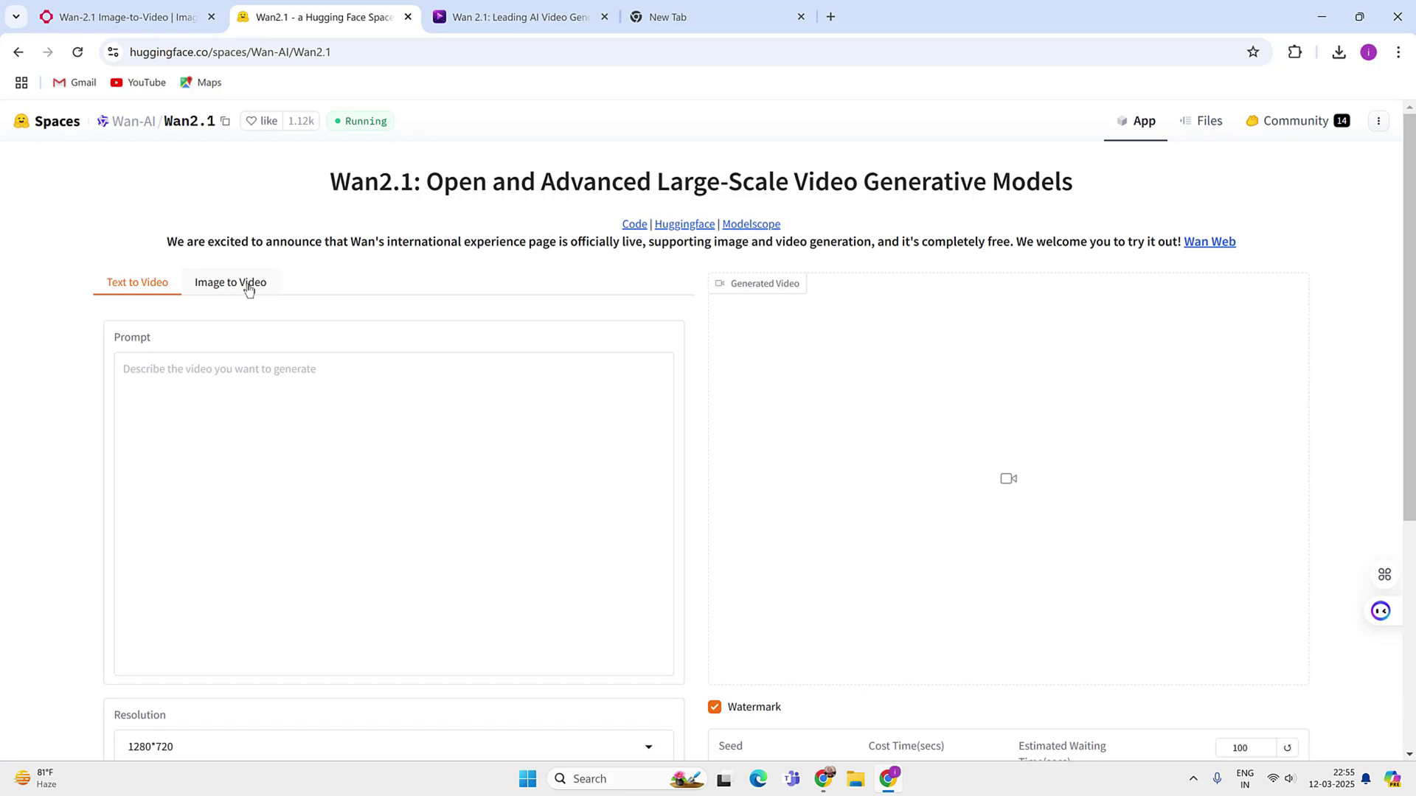
scroll(277, 354, down, 2)
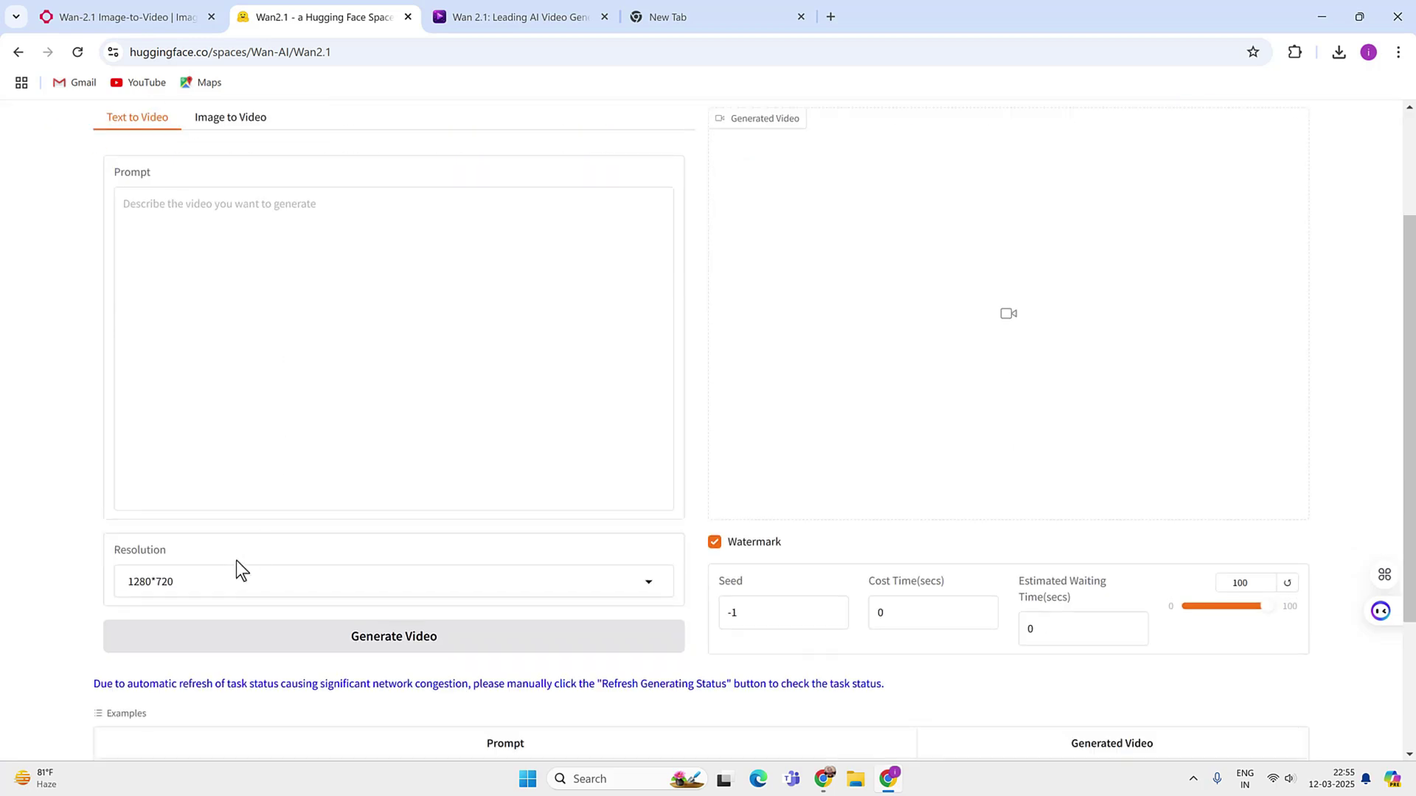
Keep 1280*720 resolution, paste the neon Tokyo street prompt, and submit generation
click(232, 585)
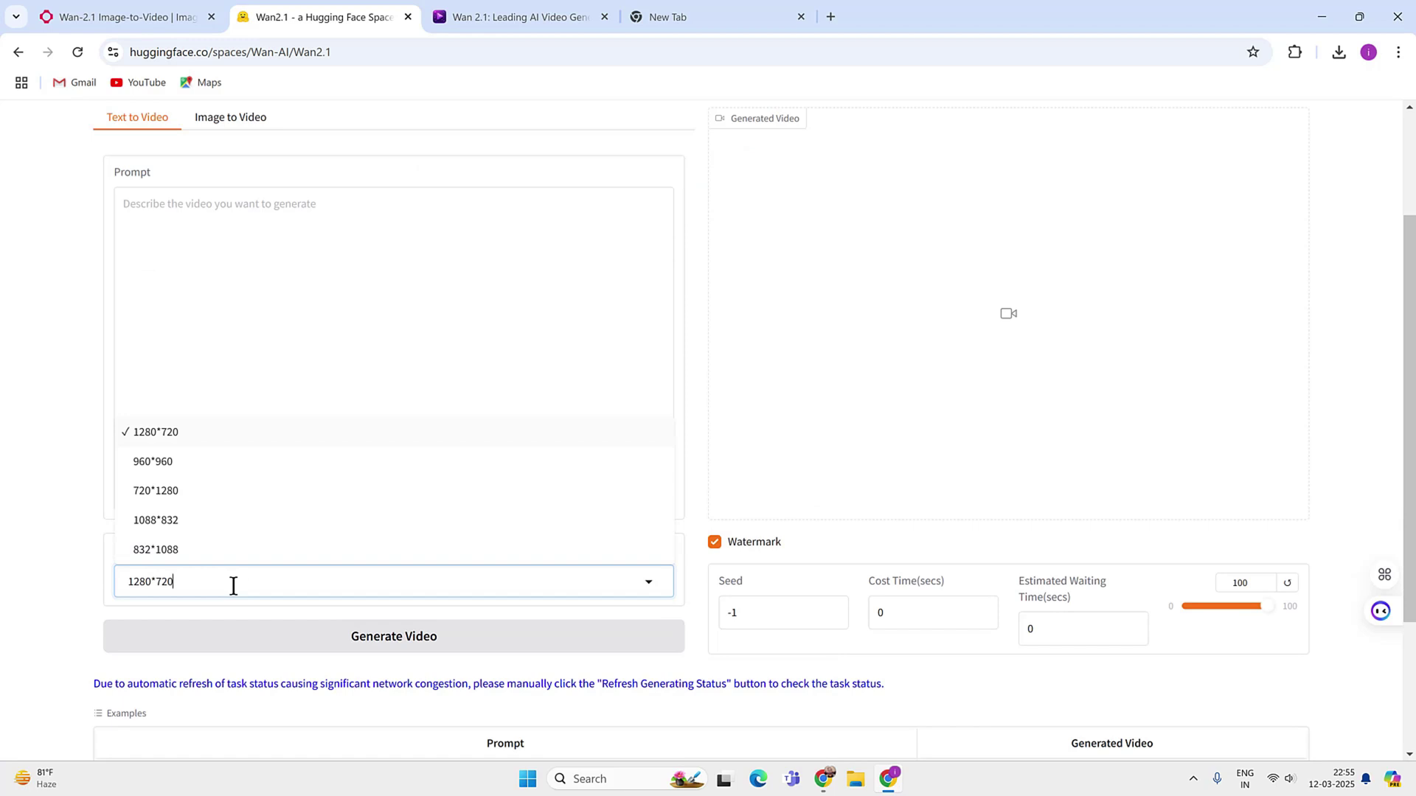
click(191, 433)
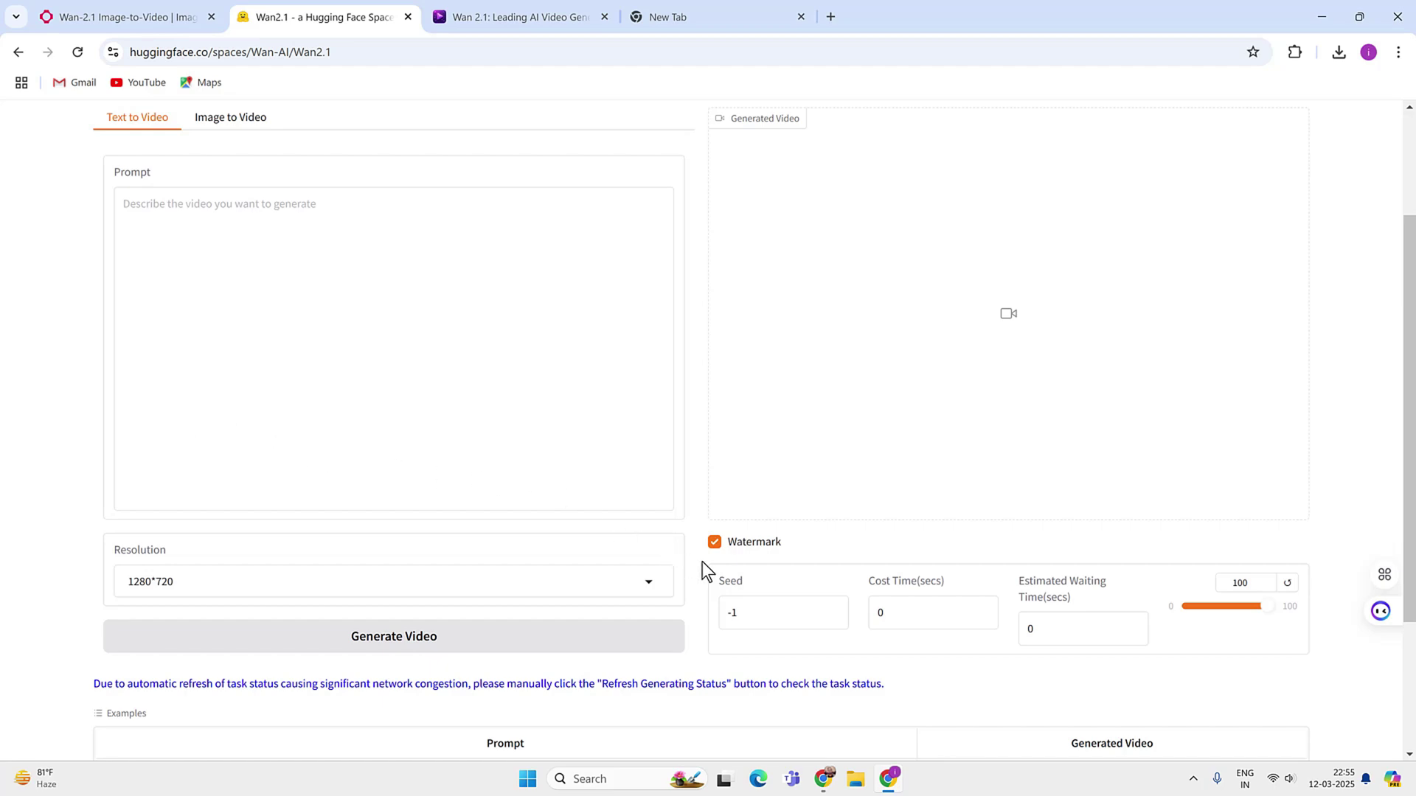
scroll(703, 562, up, 1)
scroll(442, 443, up, 1)
click(298, 352)
text(A stylish woman with a confident stride walks down a bustling Tokyo street at night. The scene is filled with glowing neon signs in vibrant pink, blue, and purple hues. The city is alive with animated billboards, flickering lights, and passing crowds. Her sleek outfit reflects the glow of the signs, and she moves with elegance, blending seamlessly into the cyberpunk-inspired urban landscape)
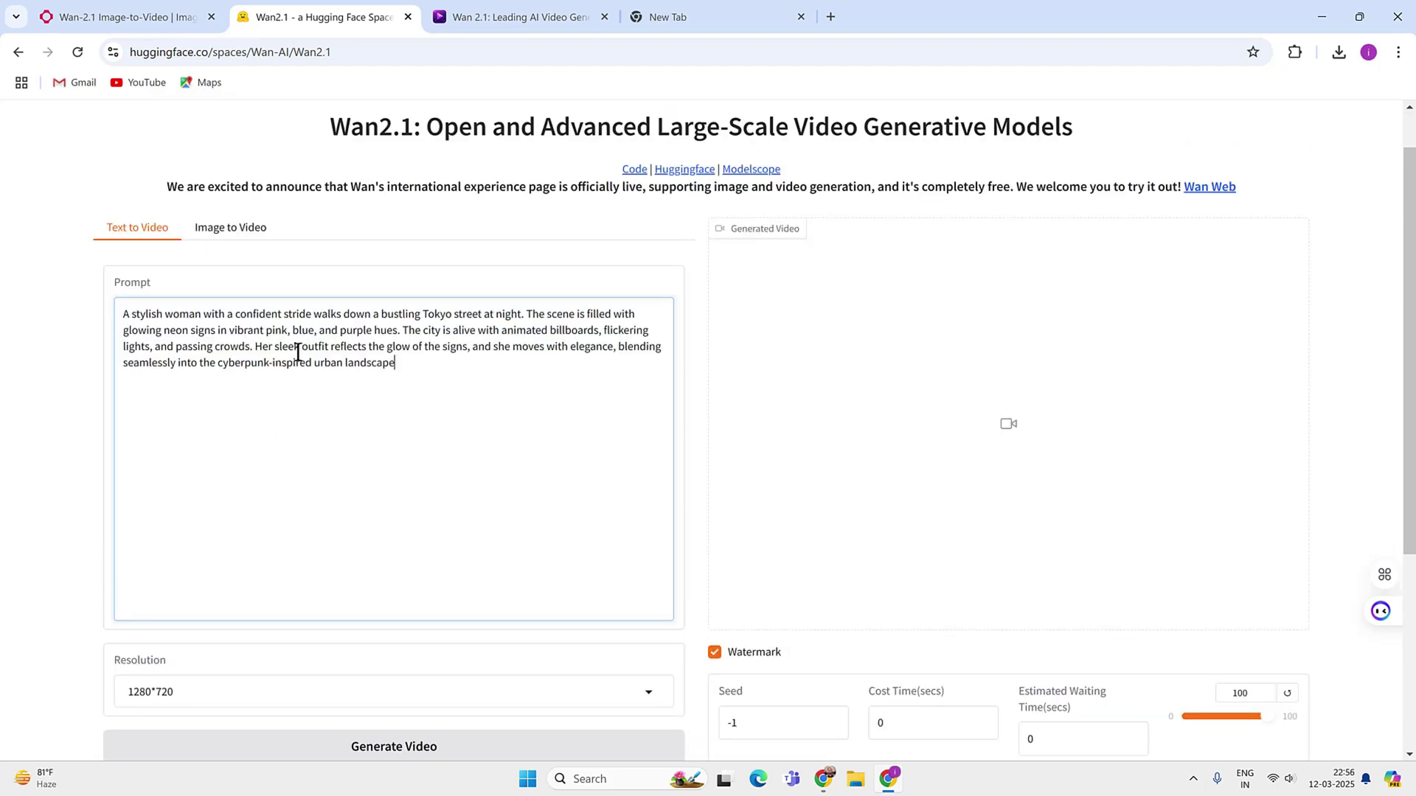
scroll(443, 443, down, 3)
click(394, 513)
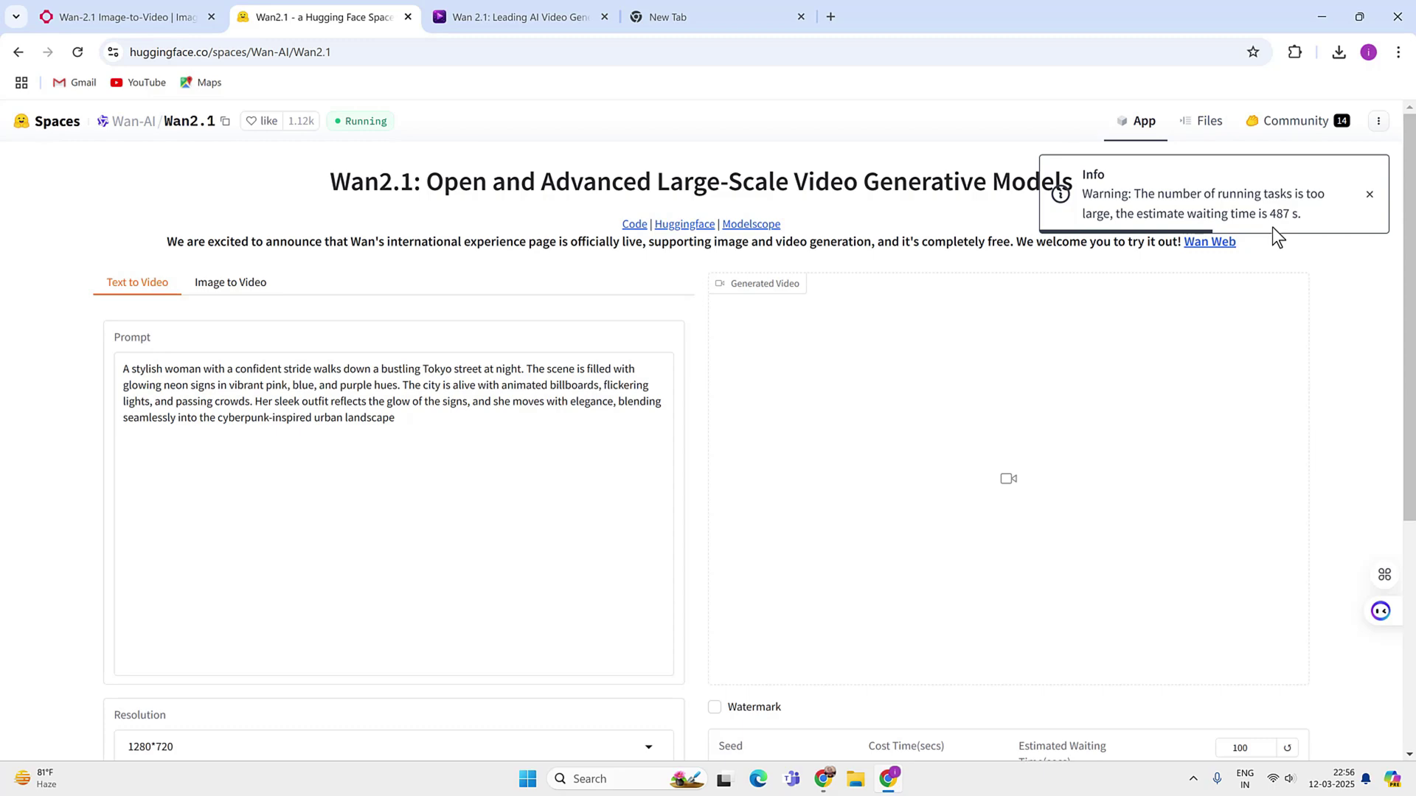
scroll(954, 287, down, 1)
Resubmit generation and play the finished 5-second neon Tokyo street video
click(383, 664)
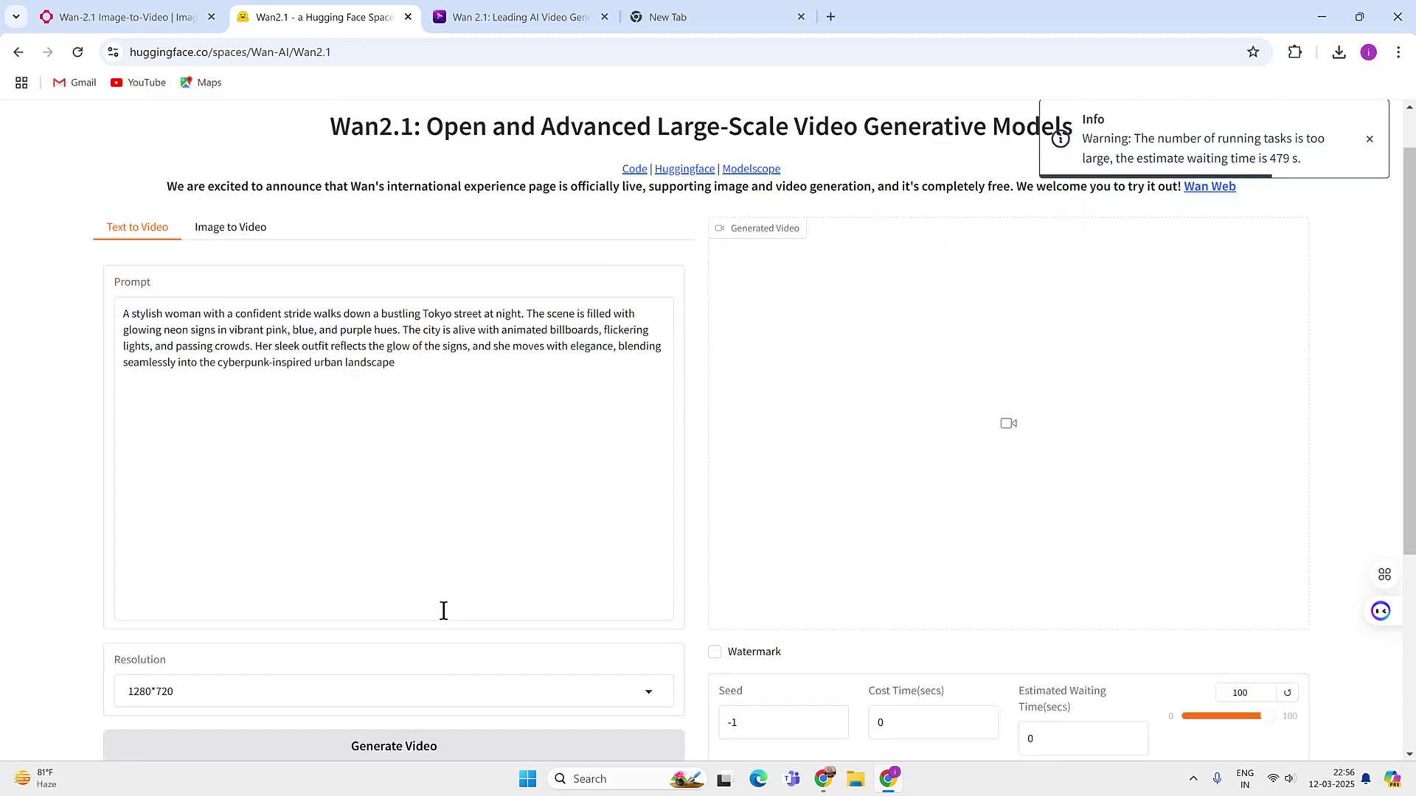
scroll(417, 662, down, 1)
click(400, 715)
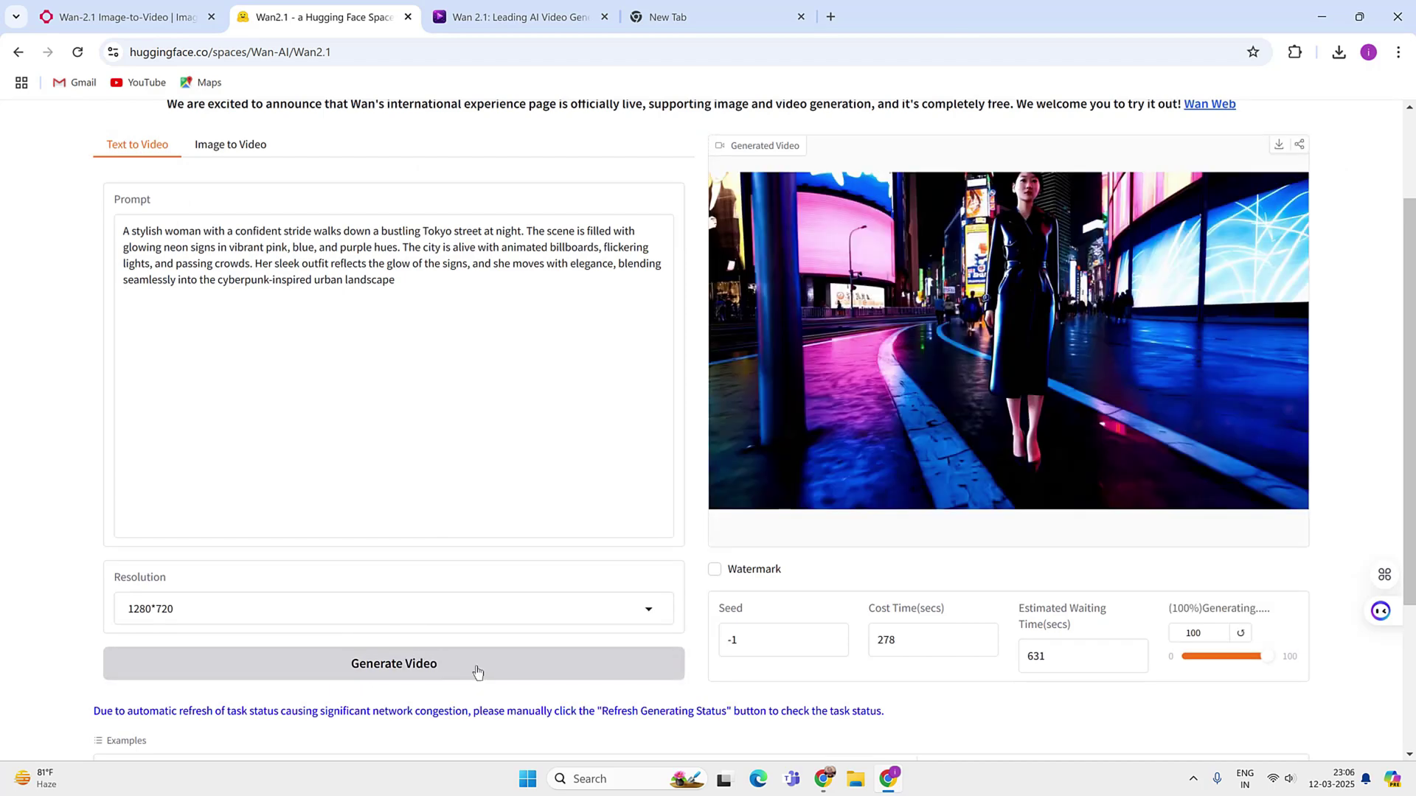
scroll(928, 497, up, 3)
click(734, 664)
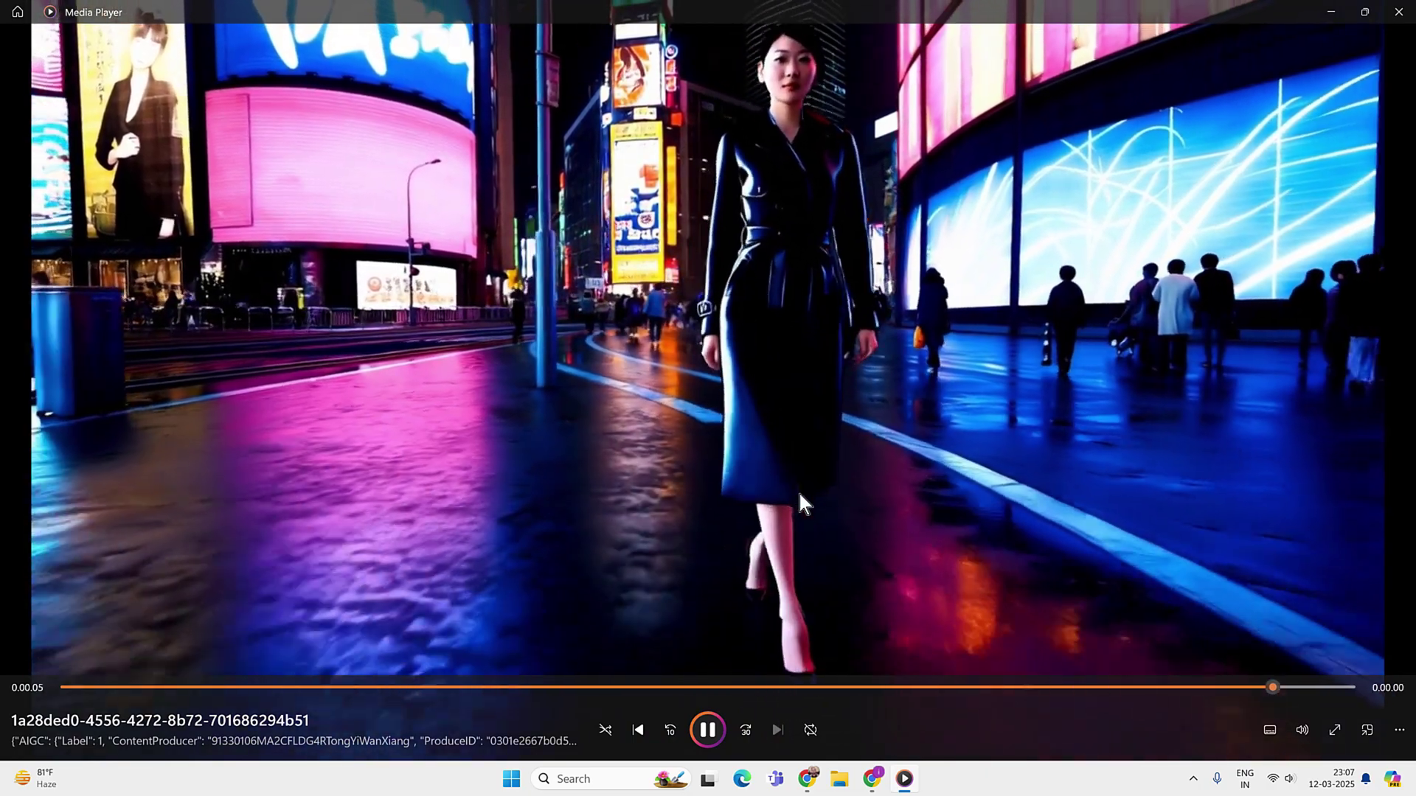
Return from Media Player to the Wan-AI organisation page in Chrome
key(alt+Tab)
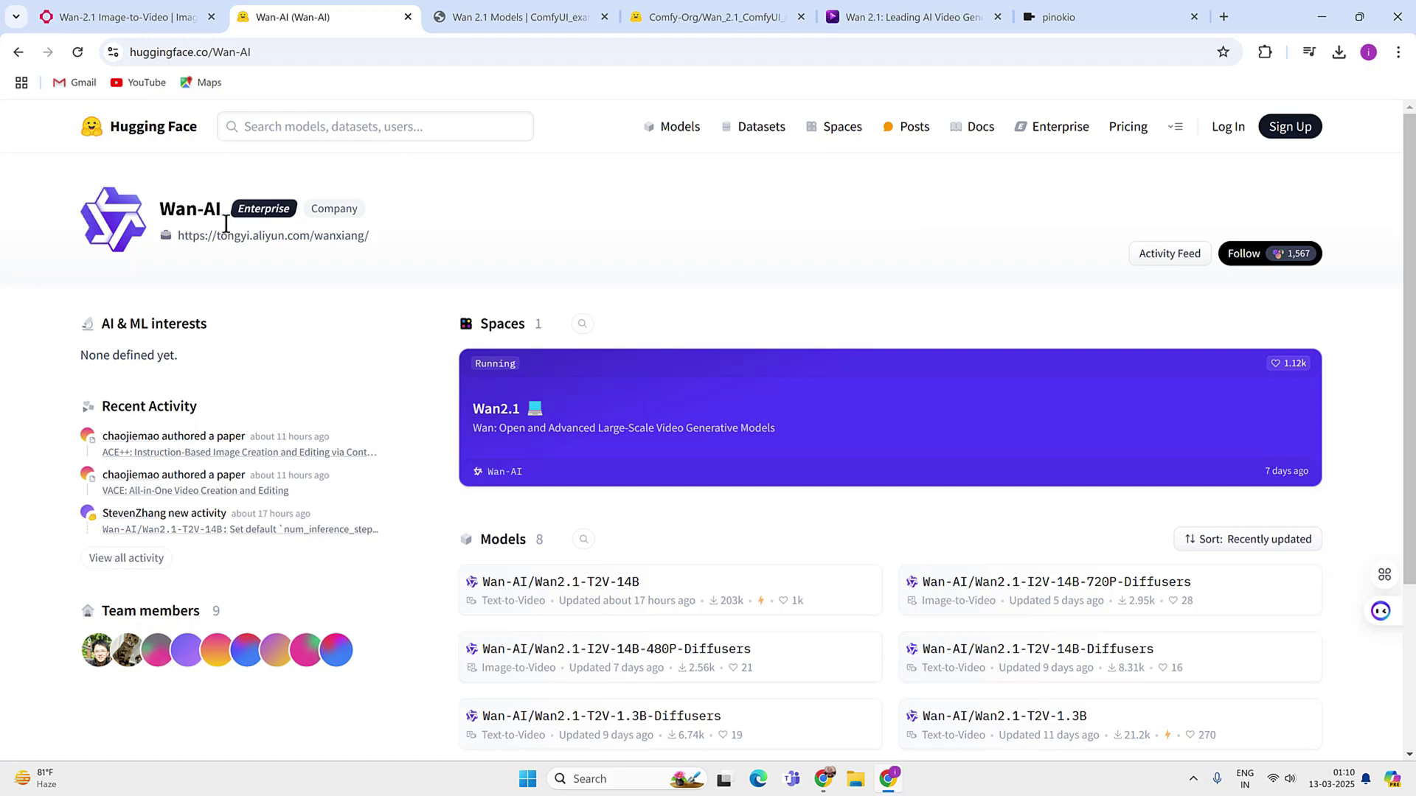
scroll(590, 237, down, 1)
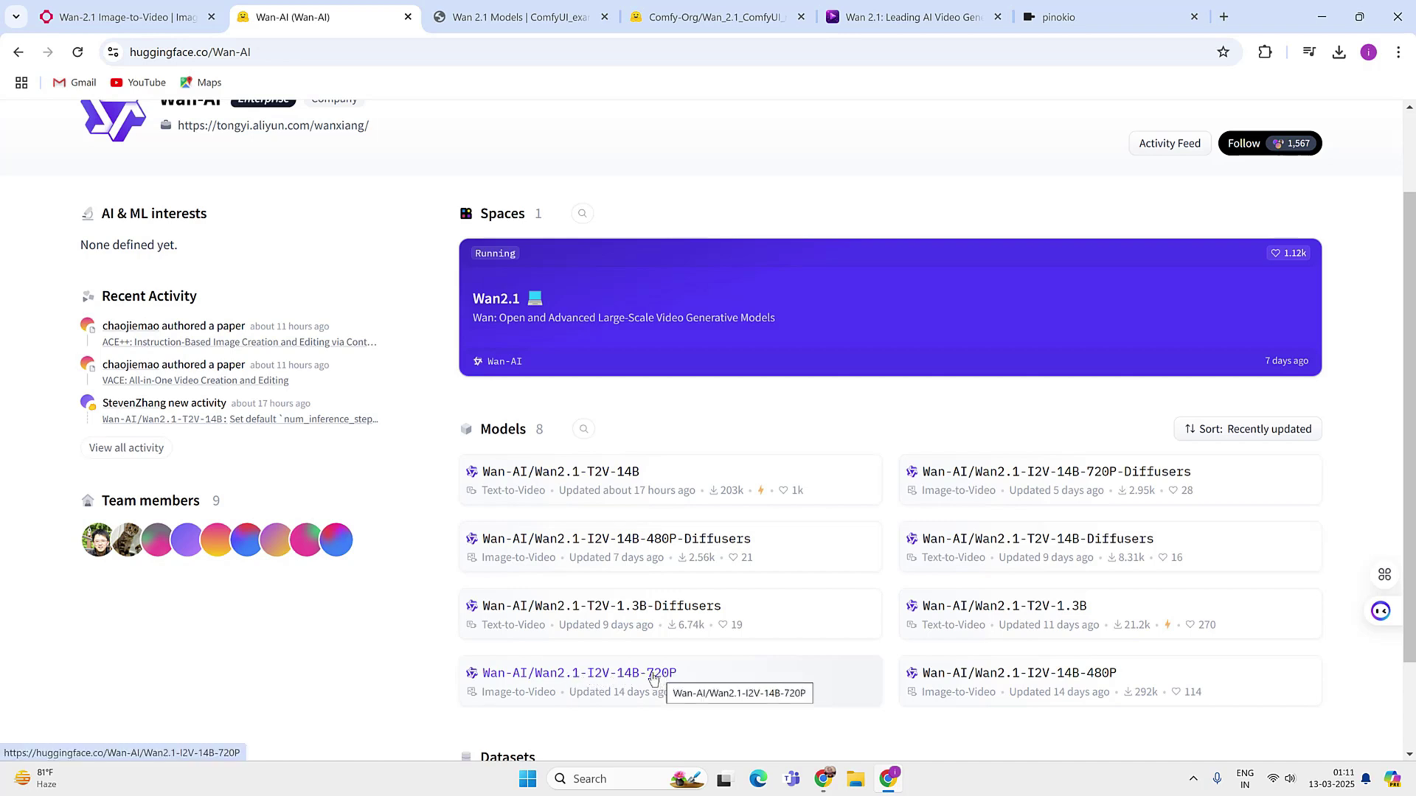
Check the Wan2.1-I2V-14B-720P model files, then show the ComfyUI Wan 2.1 examples page
click(660, 675)
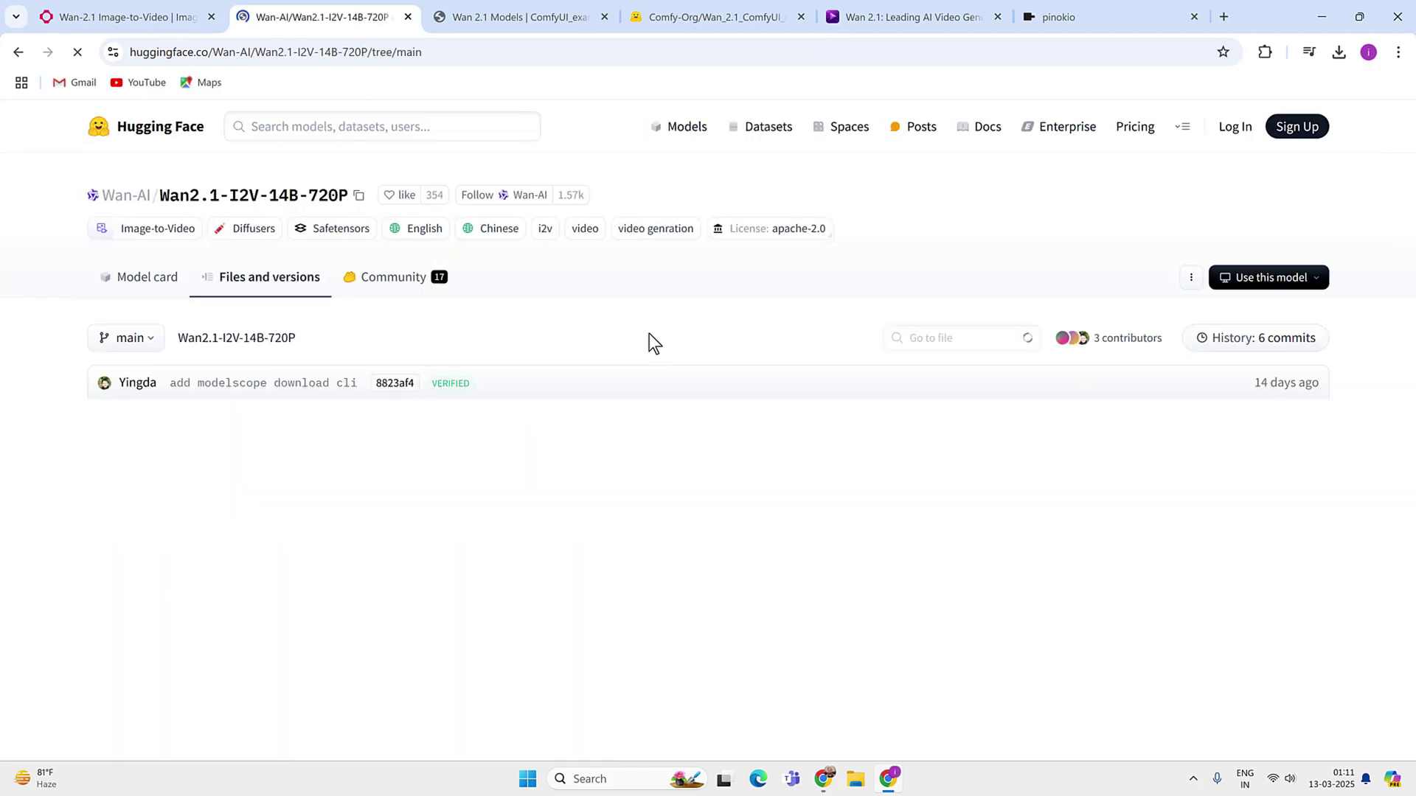
scroll(651, 349, down, 1)
scroll(592, 413, down, 2)
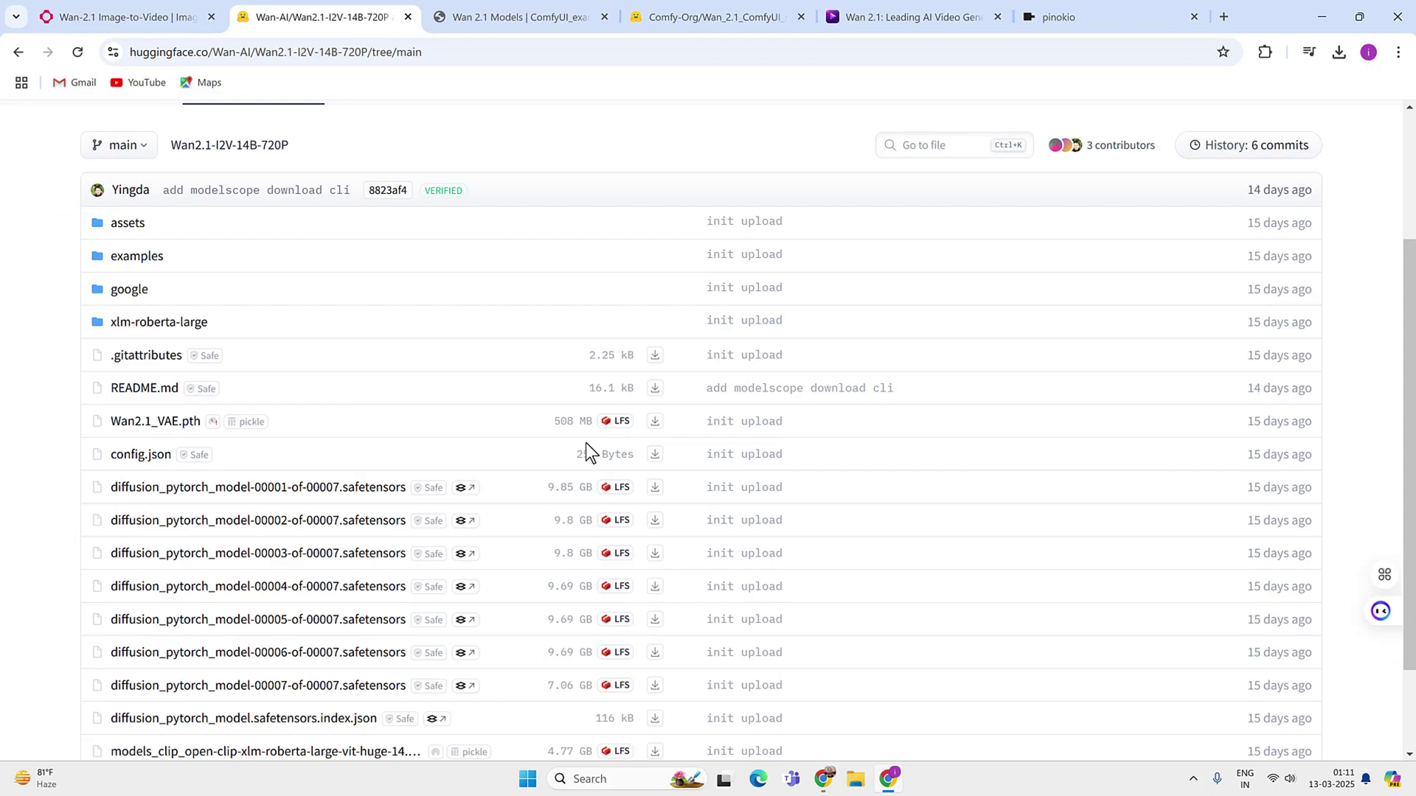
scroll(586, 444, down, 2)
key(ctrl+Tab)
mouse_move(1396, 264)
mouse_down()
mouse_move(1401, 360)
mouse_move(1405, 122)
mouse_up()
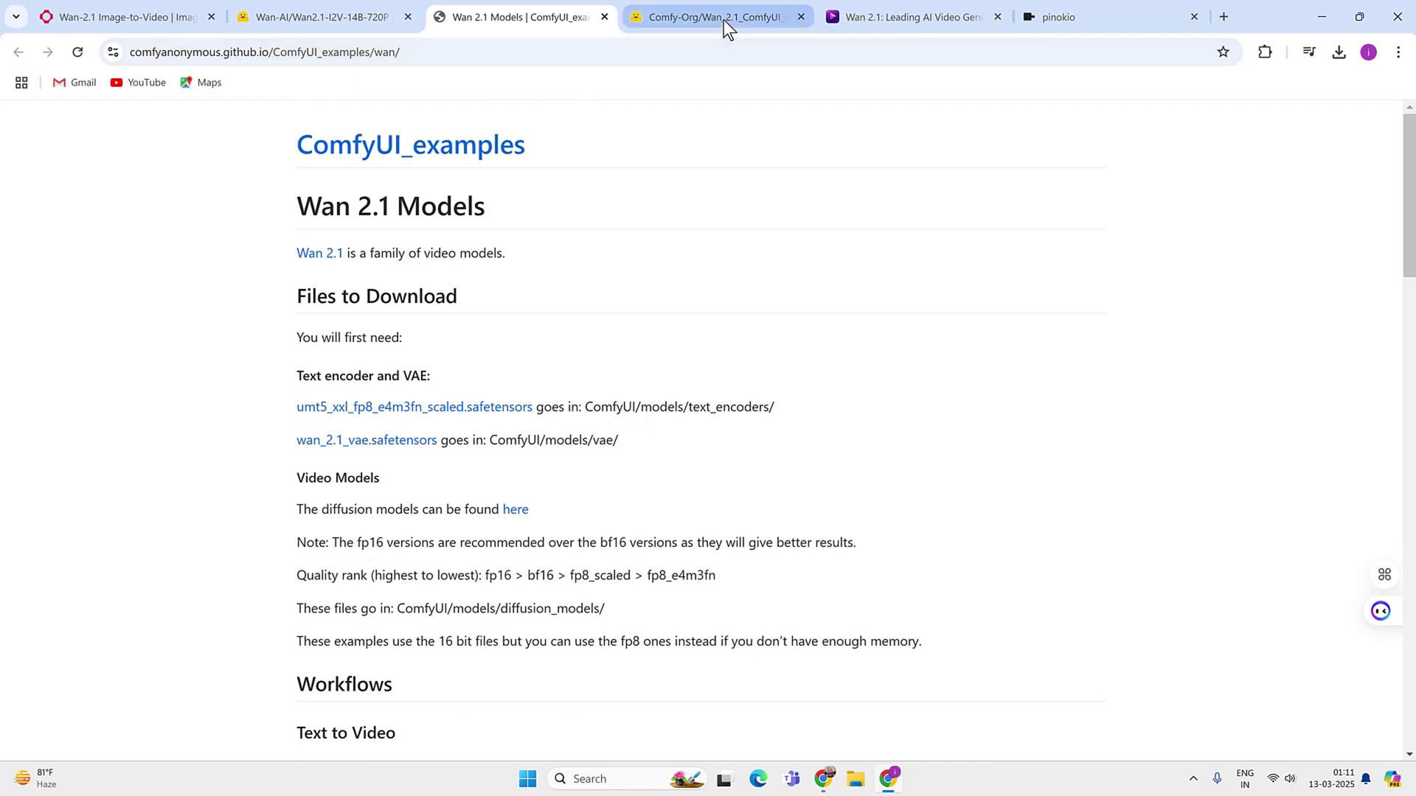
Check the Comfy-Org Wan 2.1 repackaged model files, then show the Pinokio homepage
click(724, 17)
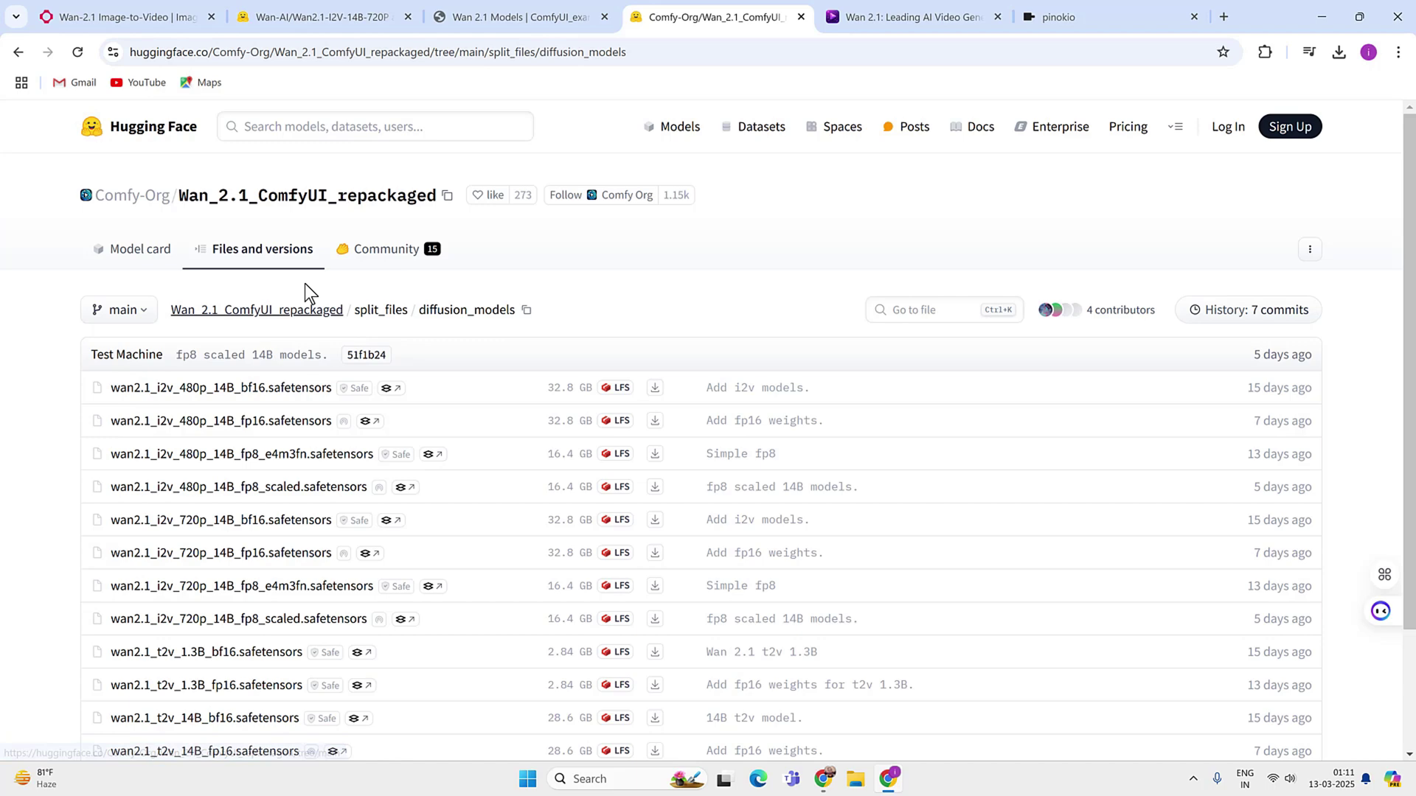
key(ctrl+Tab)
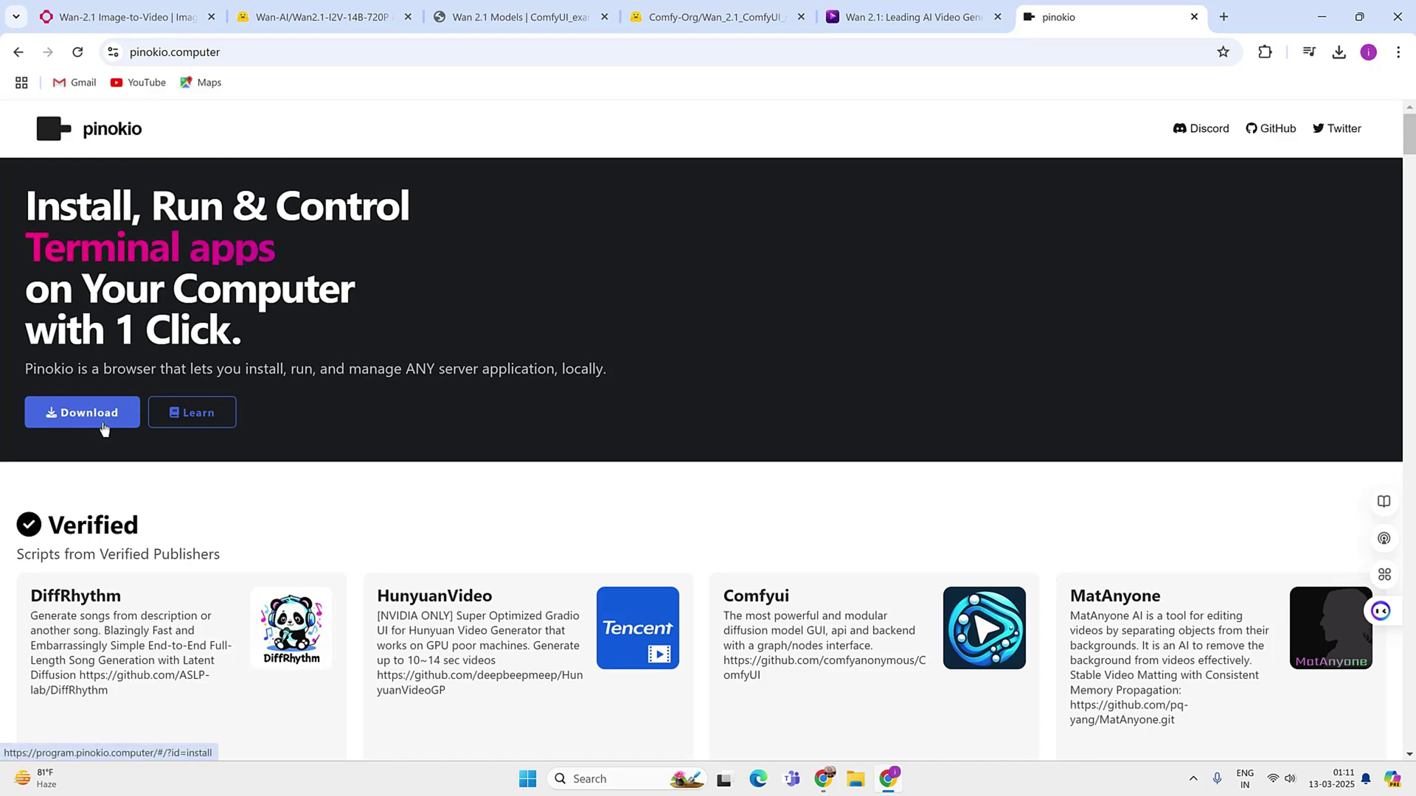
scroll(620, 446, down, 2)
scroll(621, 446, down, 2)
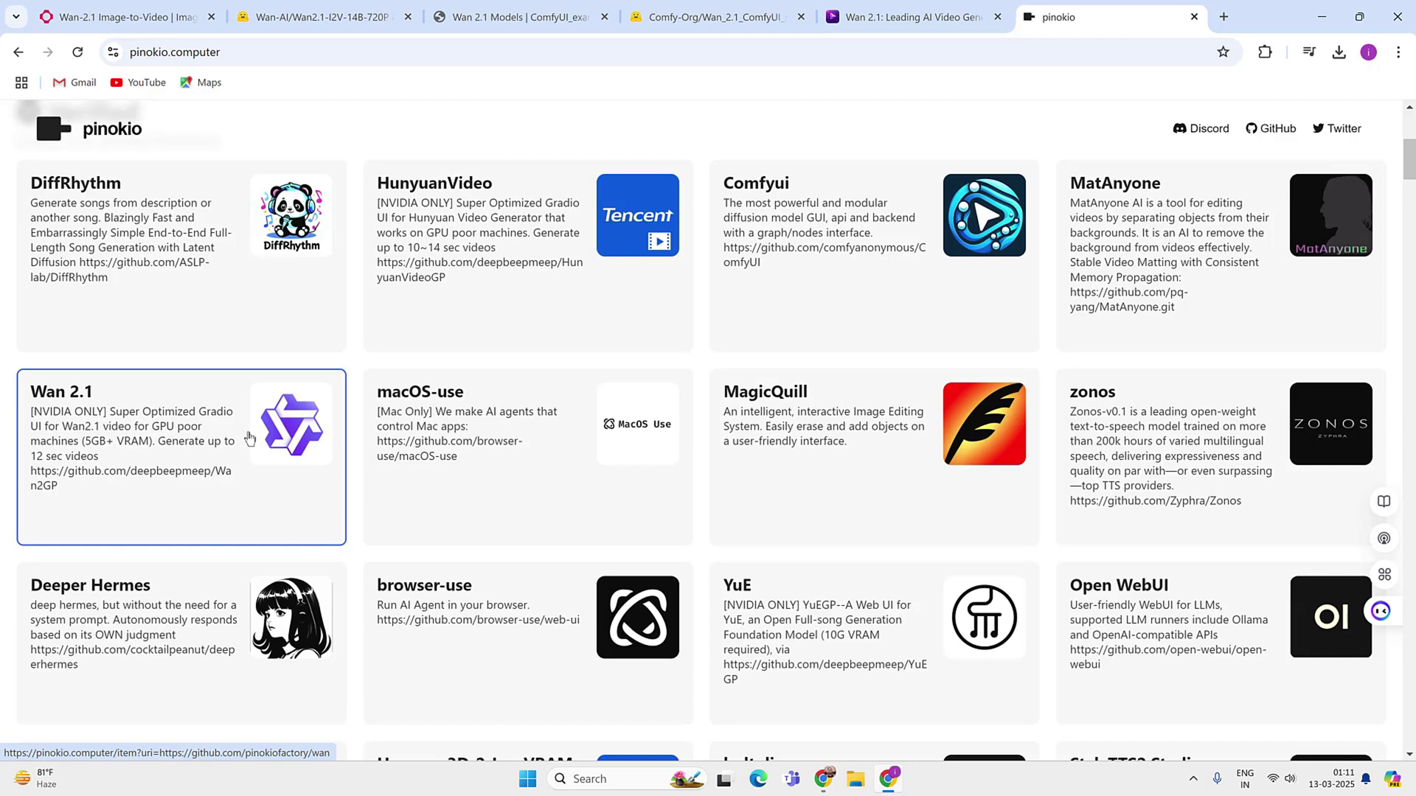
scroll(251, 440, up, 4)
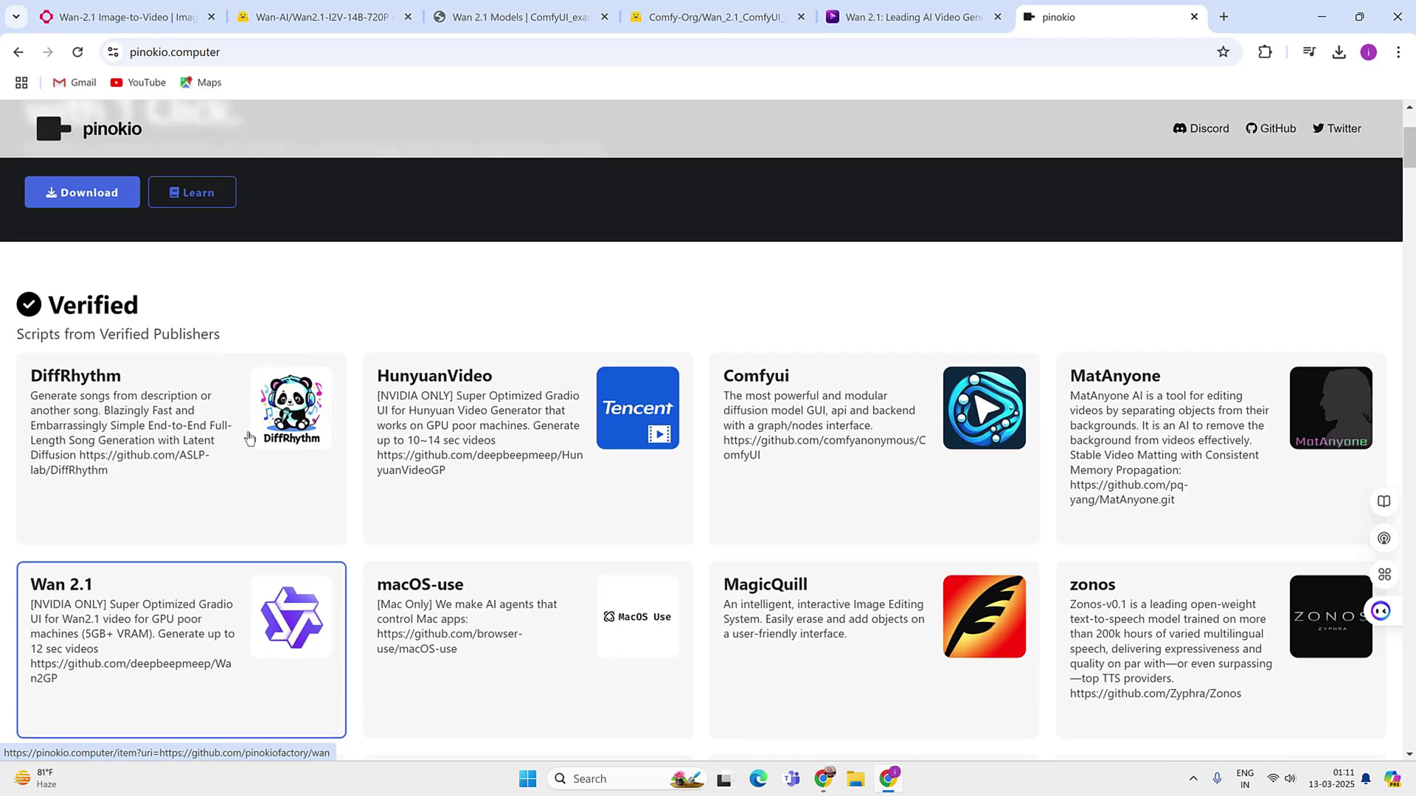
scroll(251, 439, up, 4)
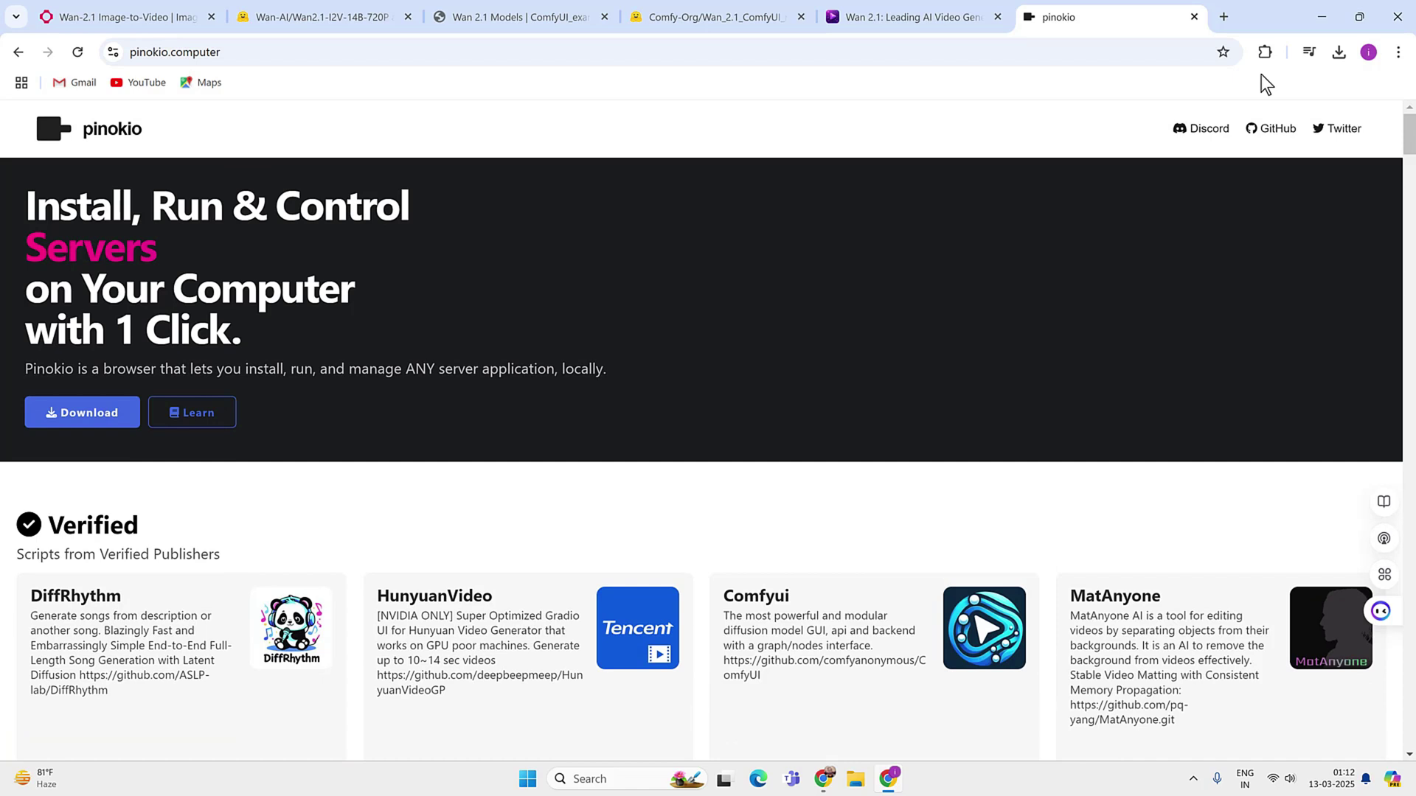